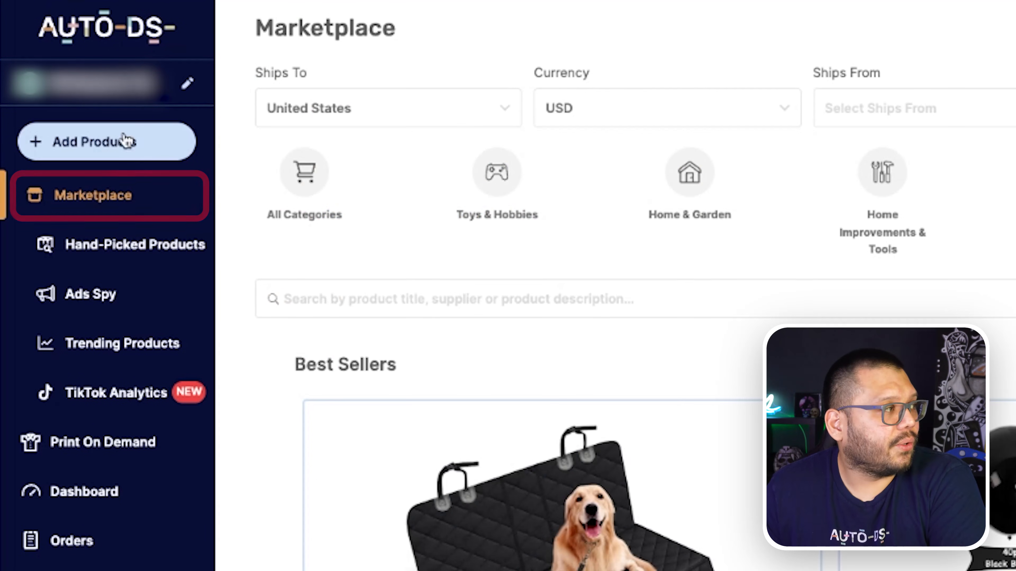
Filter the marketplace products by the Aliexpress supplier and look through the results.
left_click(594, 107)
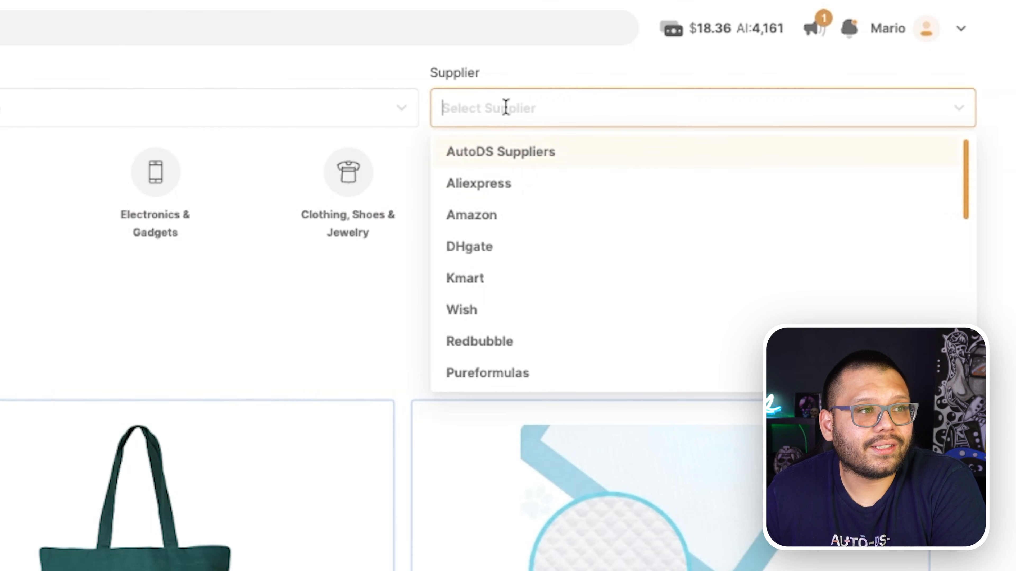
left_click(498, 187)
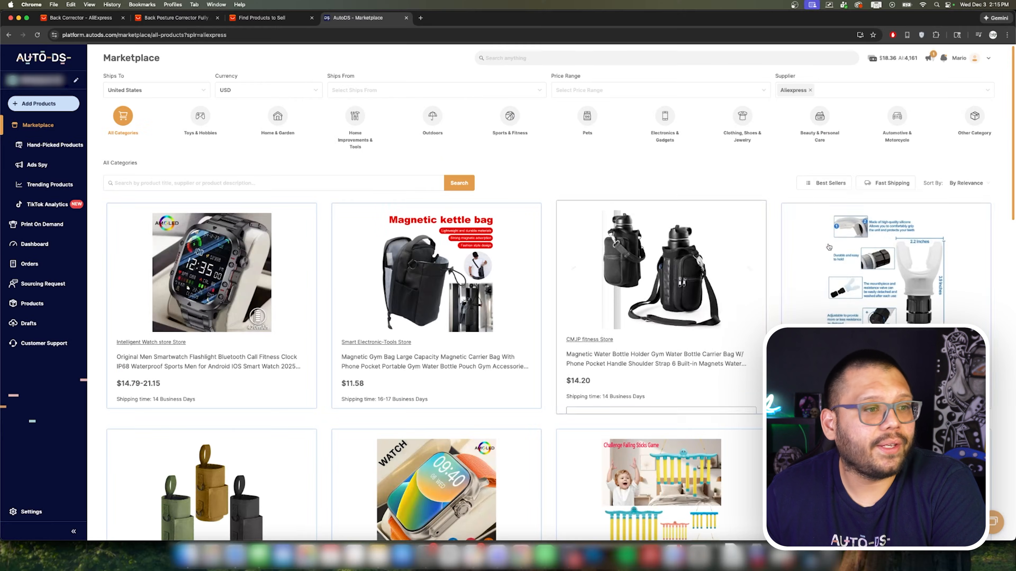
scroll(716, 294, "down", 5)
scroll(718, 294, "down", 3)
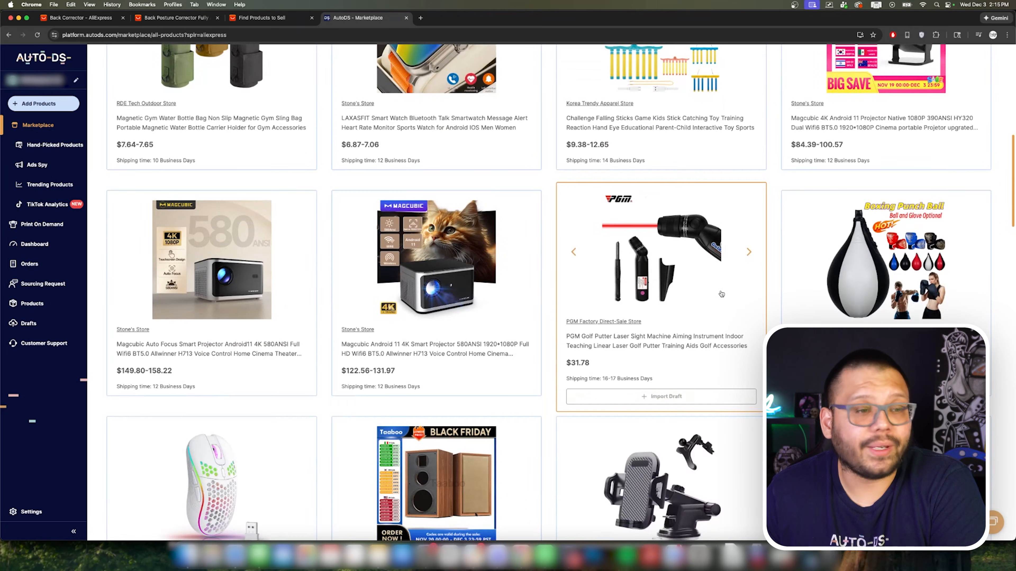
scroll(748, 298, "up", 8)
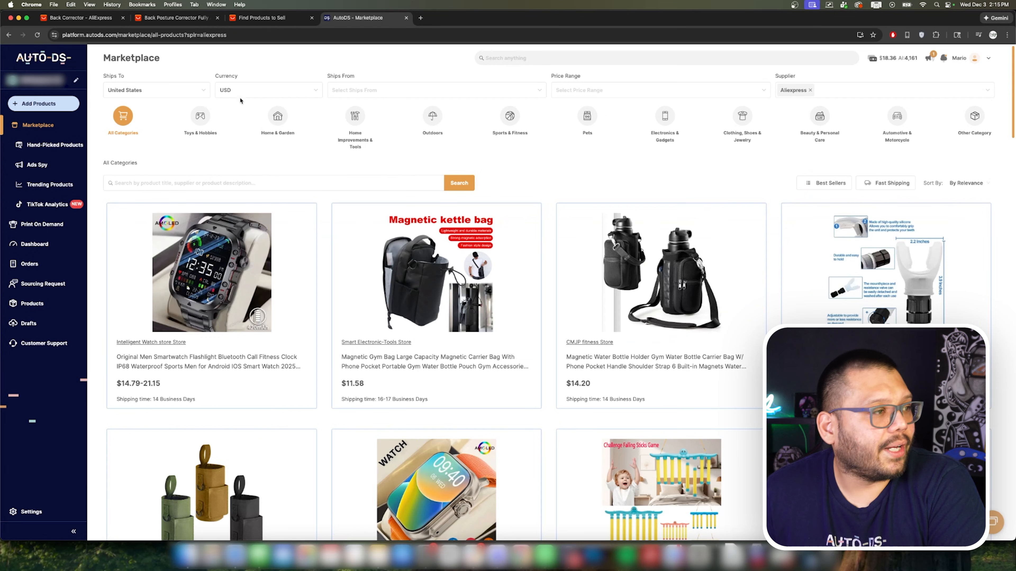
Look over the first rows of filtered marketplace products and open the Hand-Picked Products section.
scroll(438, 273, "down", 2)
scroll(438, 273, "down", 5)
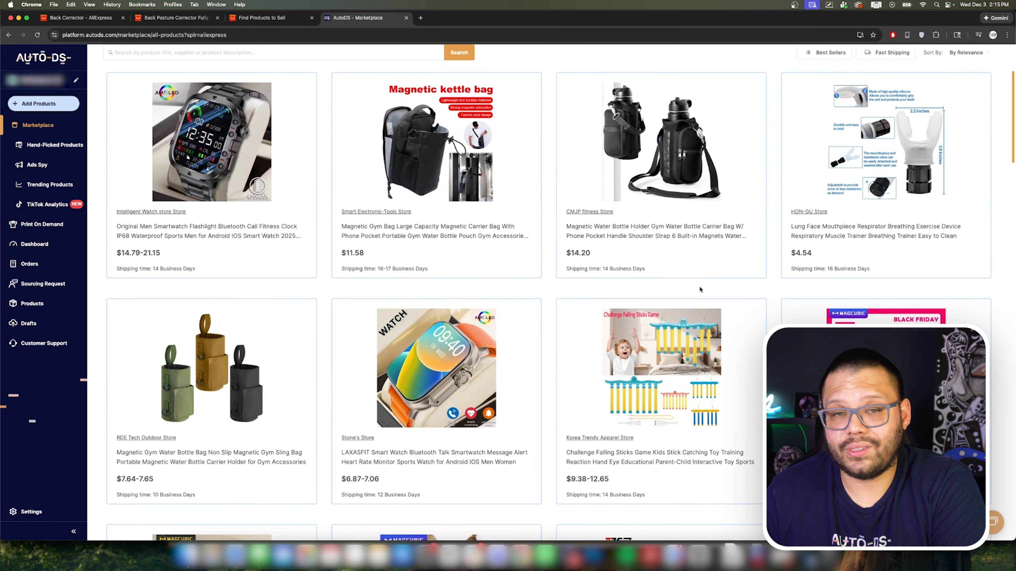
mouse_move(667, 288)
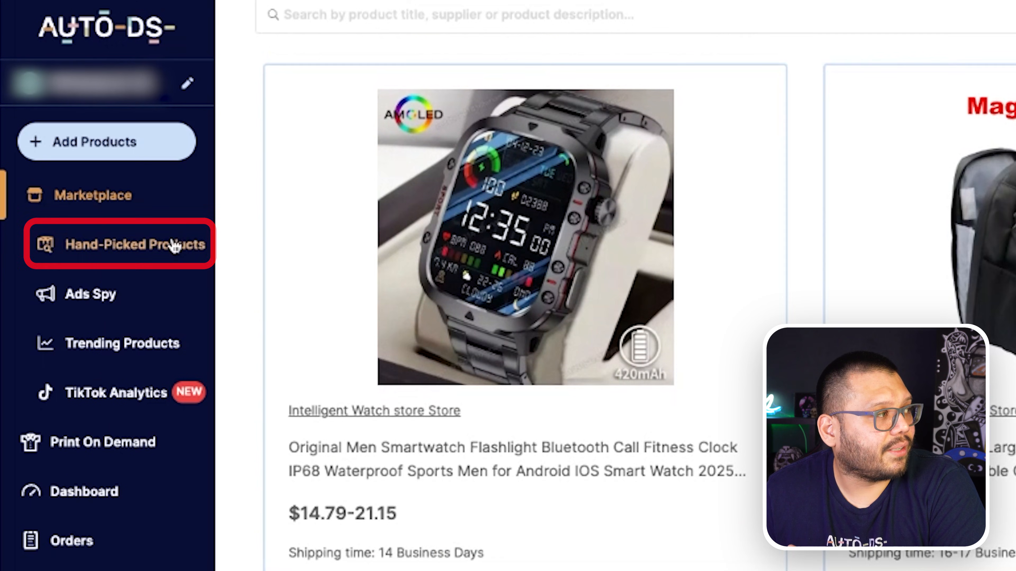
left_click(68, 145)
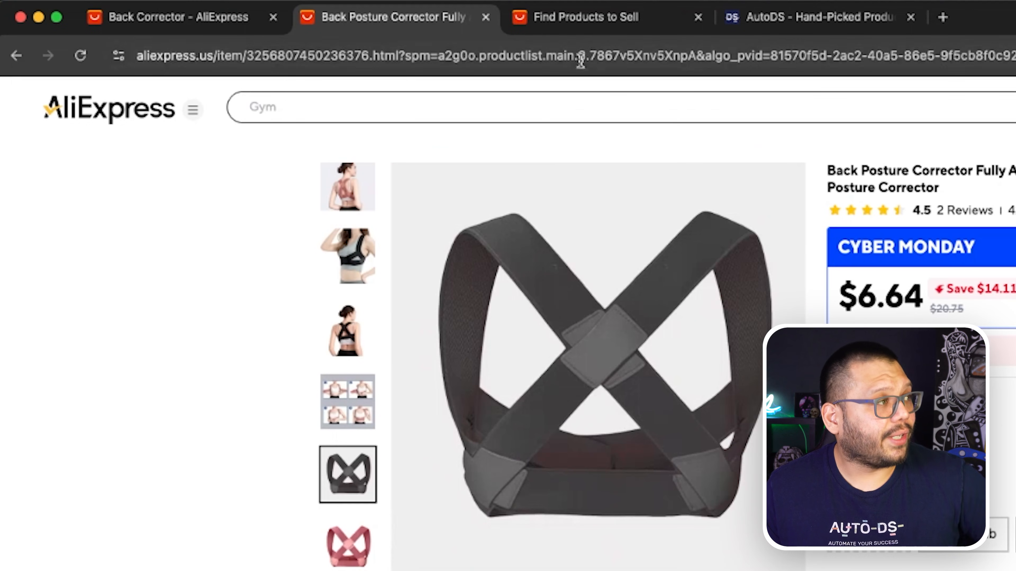
Copy the page URL of the Back Posture Corrector listing on AliExpress and switch back to AutoDS.
left_click(257, 35)
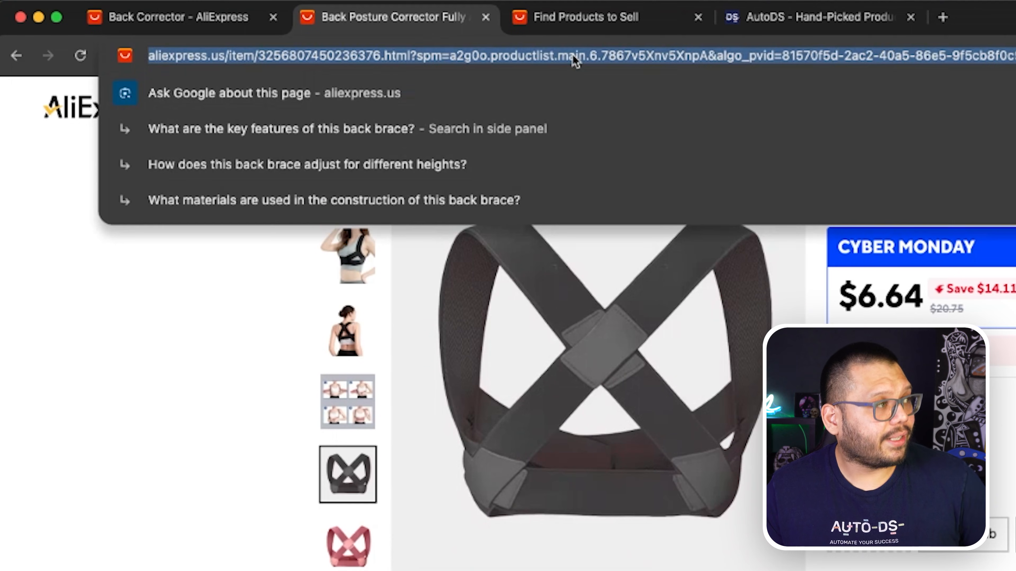
key("BackSpace")
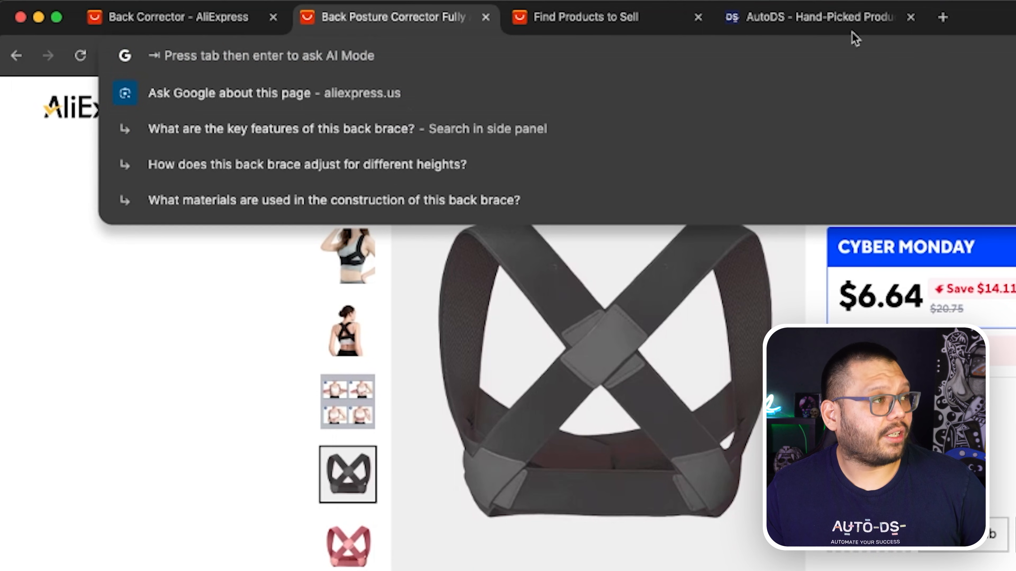
left_click(880, 16)
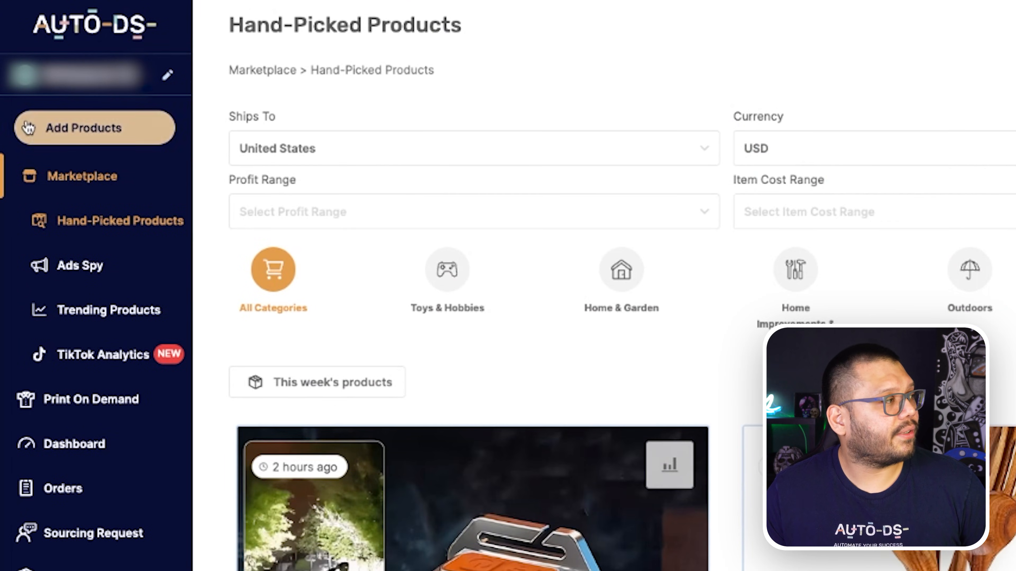
Enter the copied AliExpress link as the supplier URL in the single-product Add Product form, and close the form.
left_click(100, 128)
left_click(112, 192)
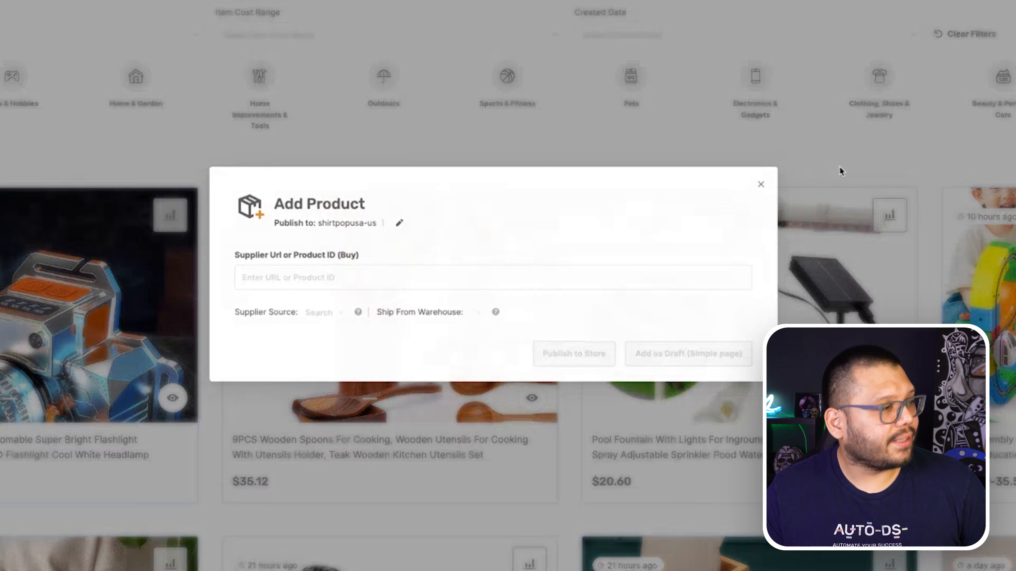
left_click(403, 285)
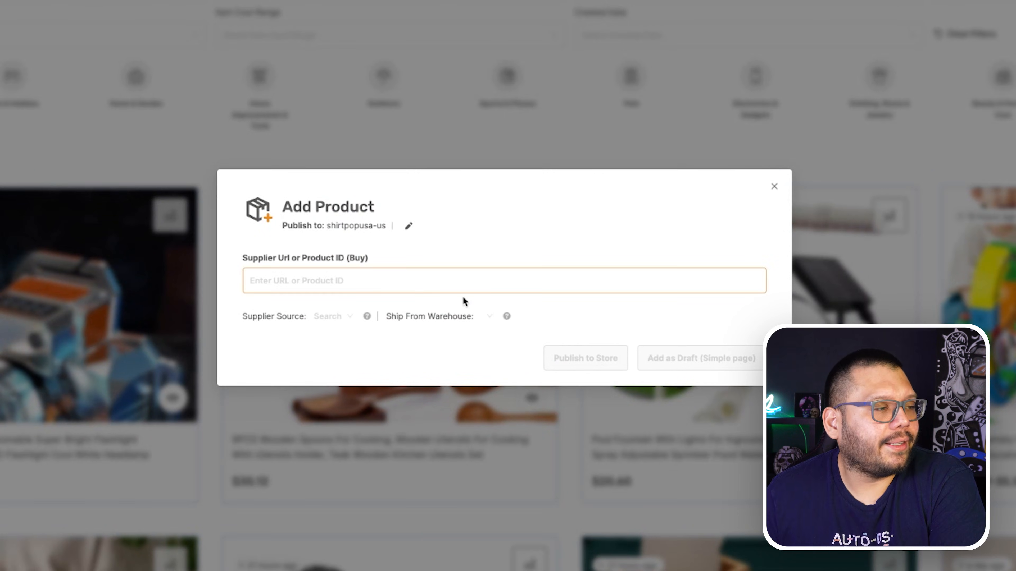
key("ctrl+v")
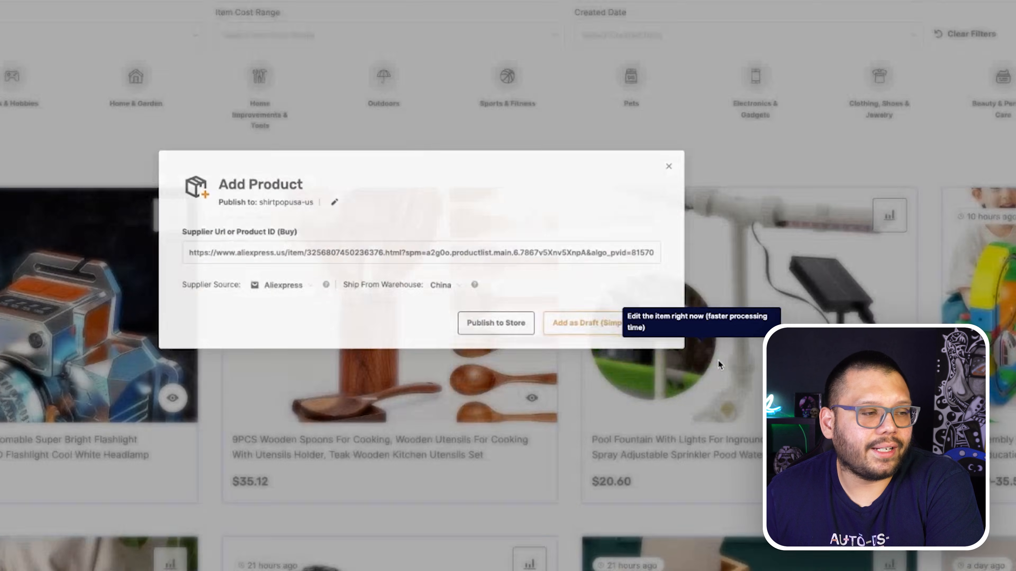
left_click(719, 364)
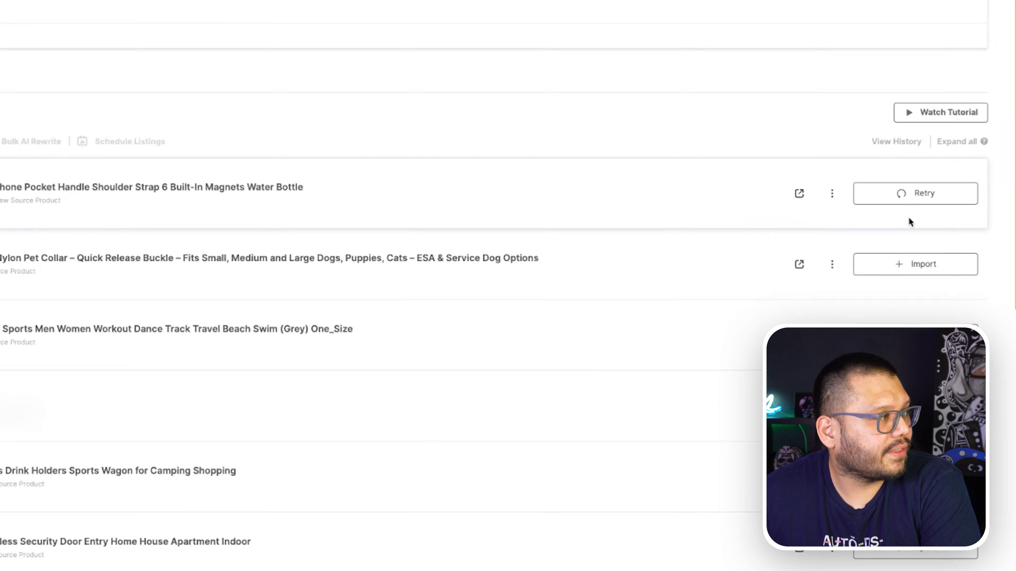
Open the Magnetic Water Bottle Holder draft for editing and review its product settings and description.
left_click(799, 194)
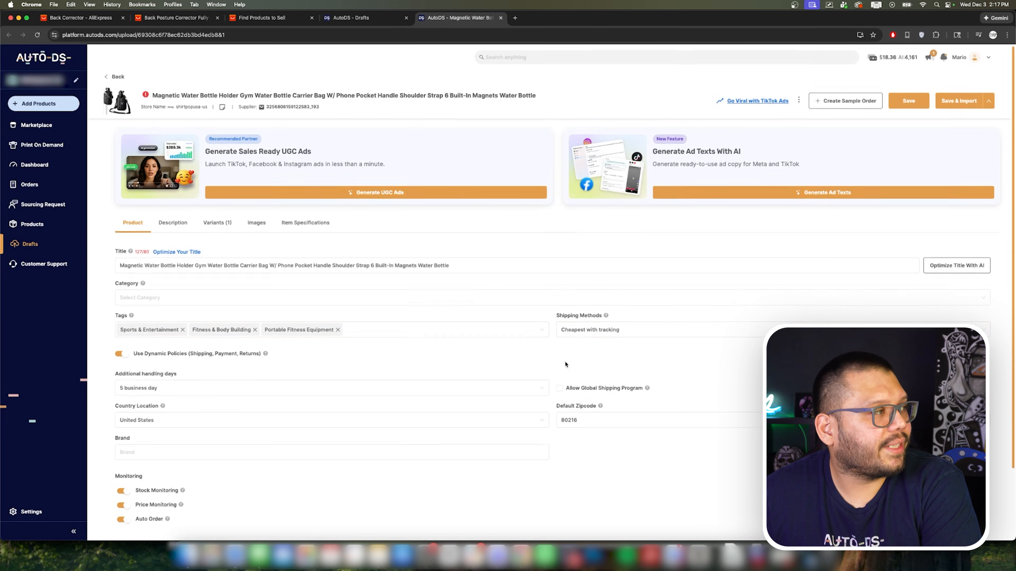
scroll(565, 364, "down", 3)
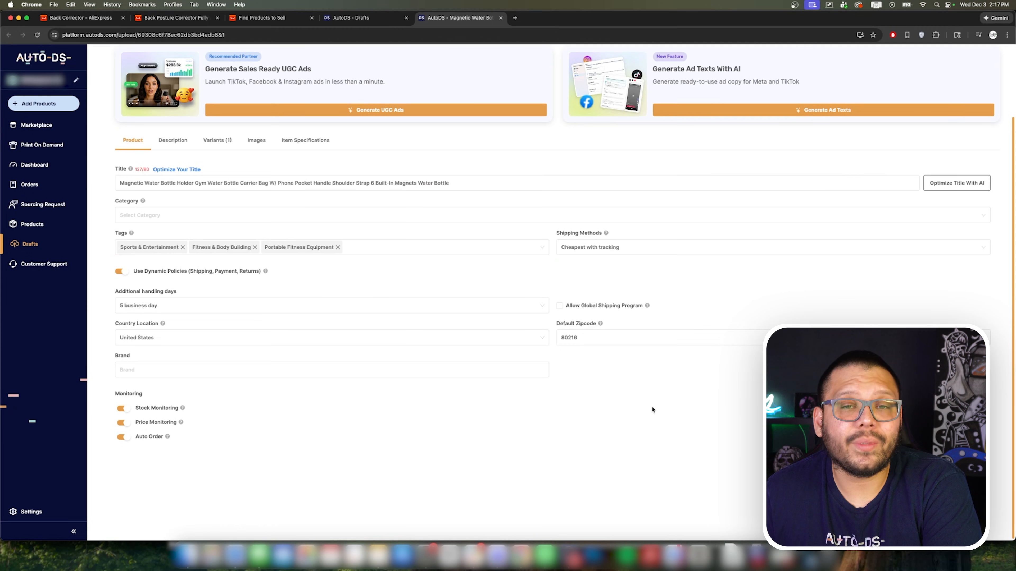
scroll(586, 128, "up", 3)
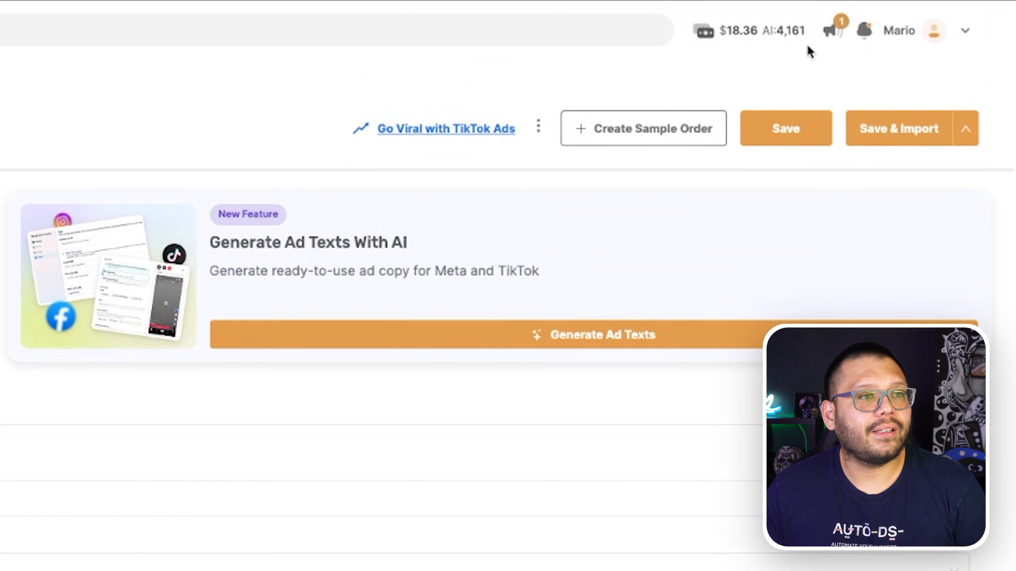
left_click(743, 33)
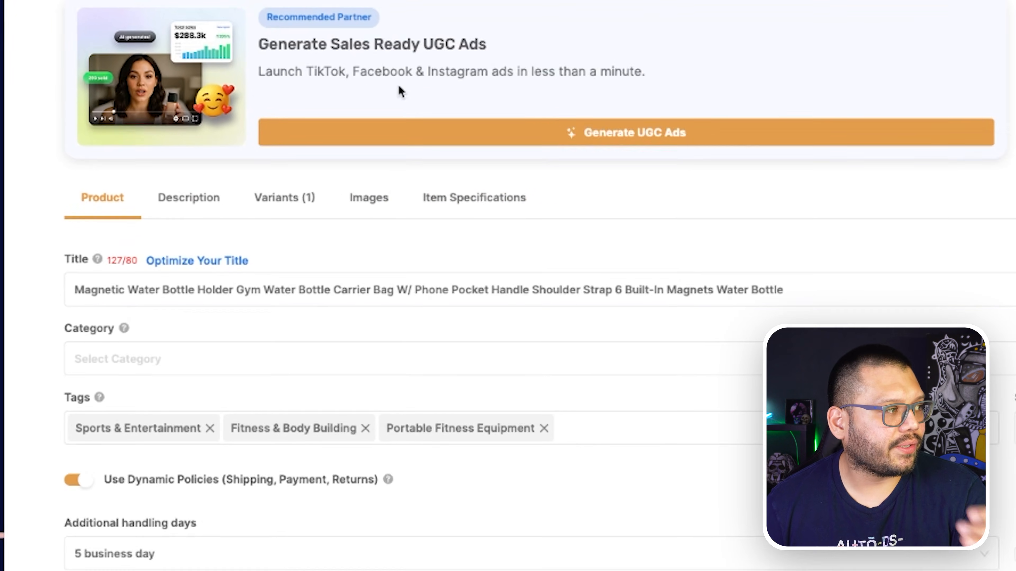
left_click(208, 202)
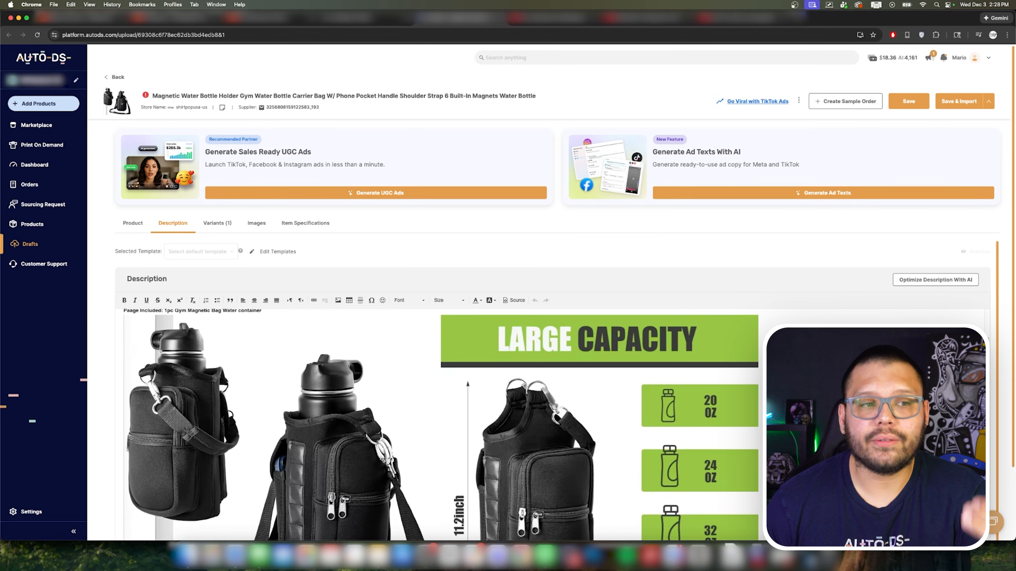
Try a profit of 200% in the pricing of the water bottle holder's Black variant.
left_click(216, 224)
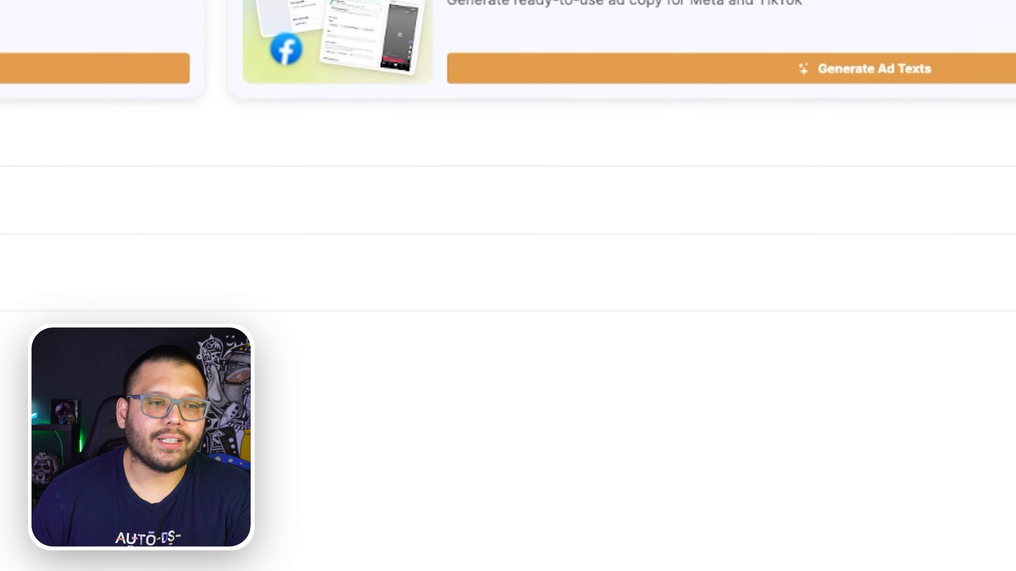
left_click(948, 254)
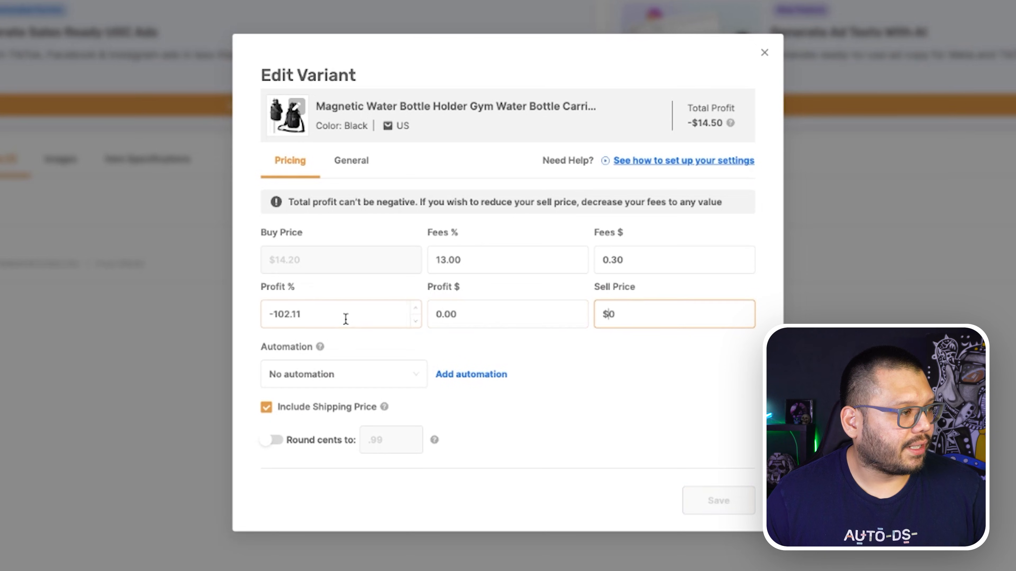
left_click(344, 316)
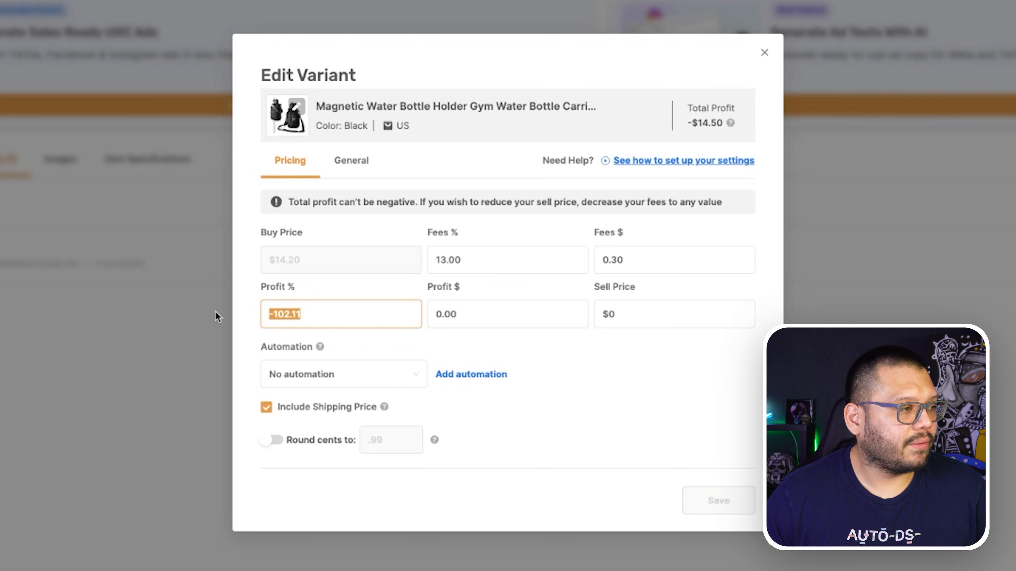
type("200")
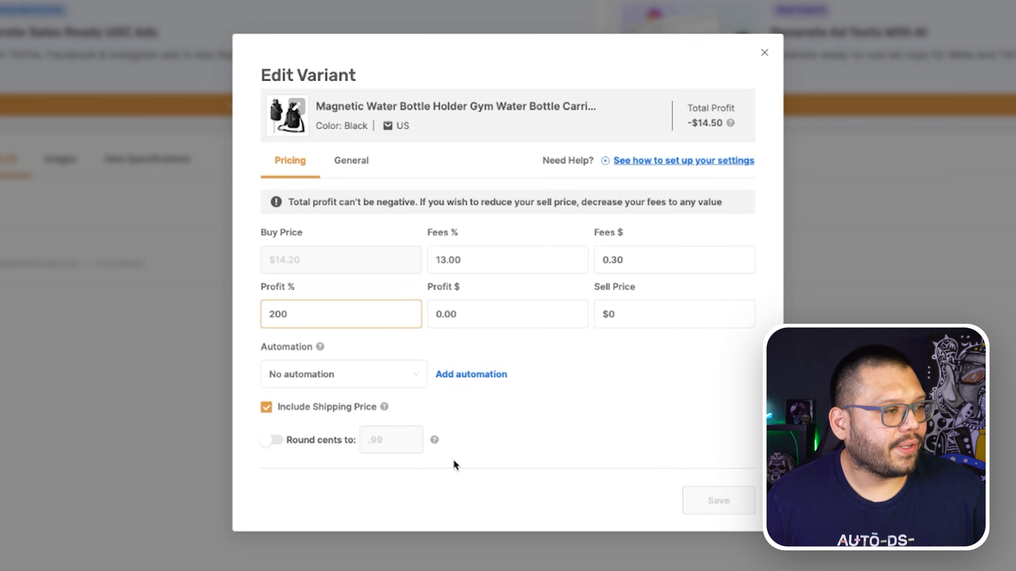
left_click(456, 466)
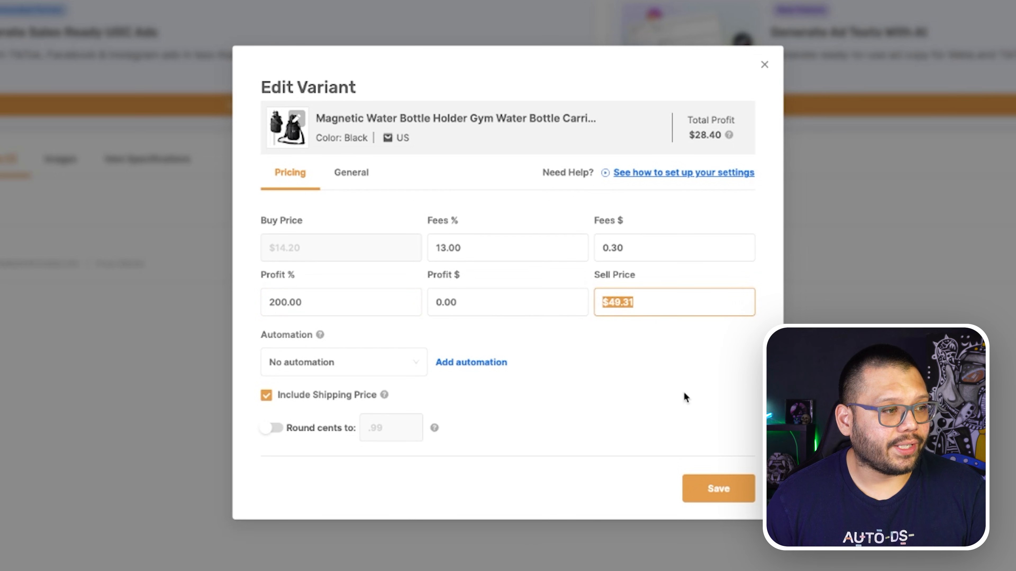
left_click(302, 314)
left_click(751, 383)
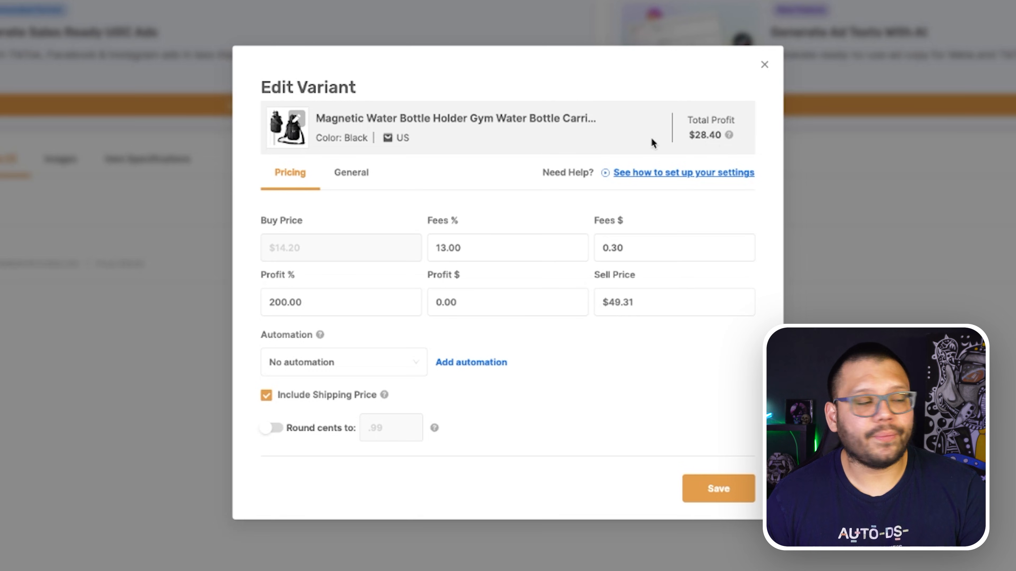
Examine the Black variant's fee percentage and total profit, and close the variant editor without saving.
double_click(445, 248)
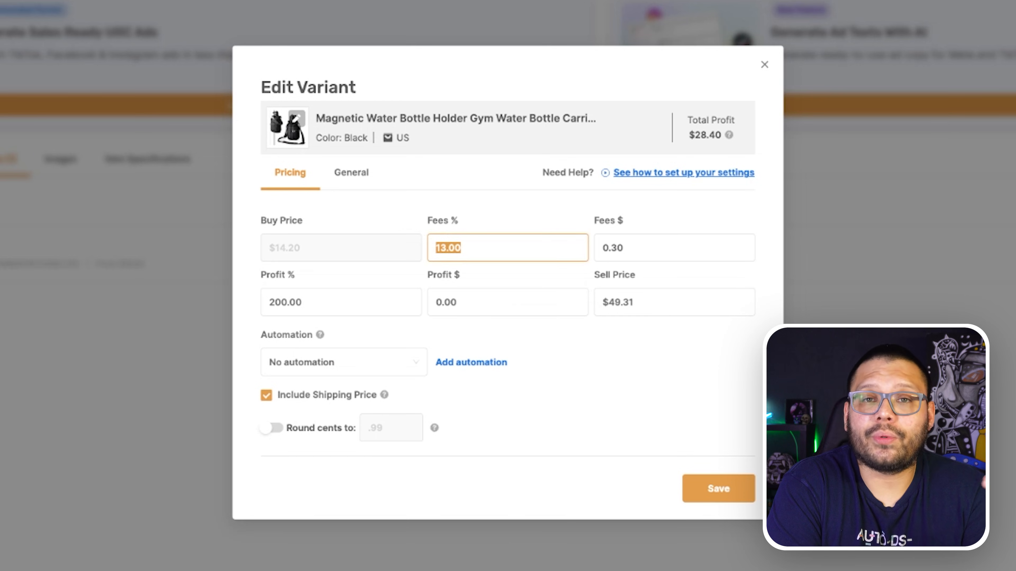
left_click_drag(696, 136, 706, 137)
double_click(706, 137)
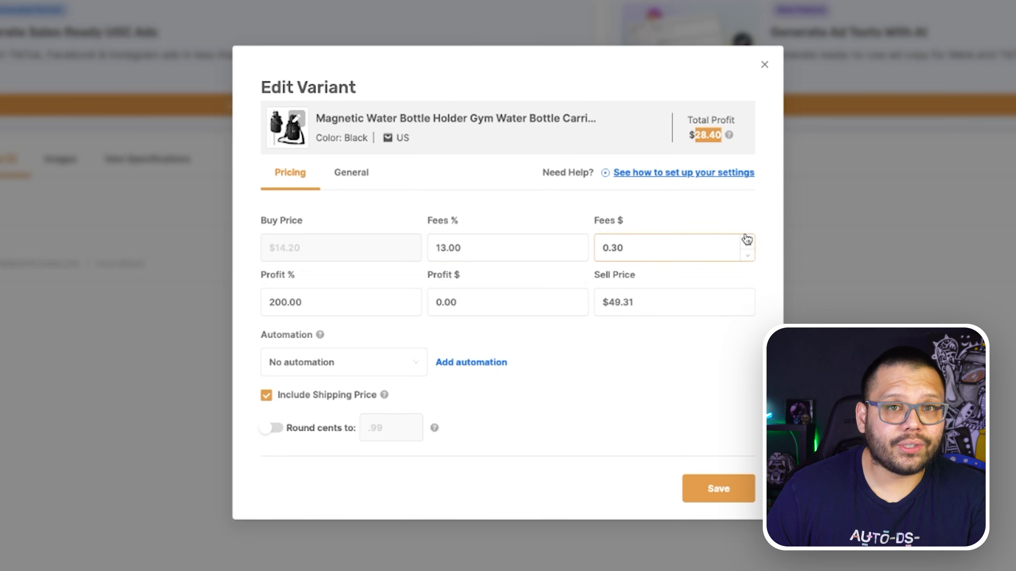
left_click(670, 412)
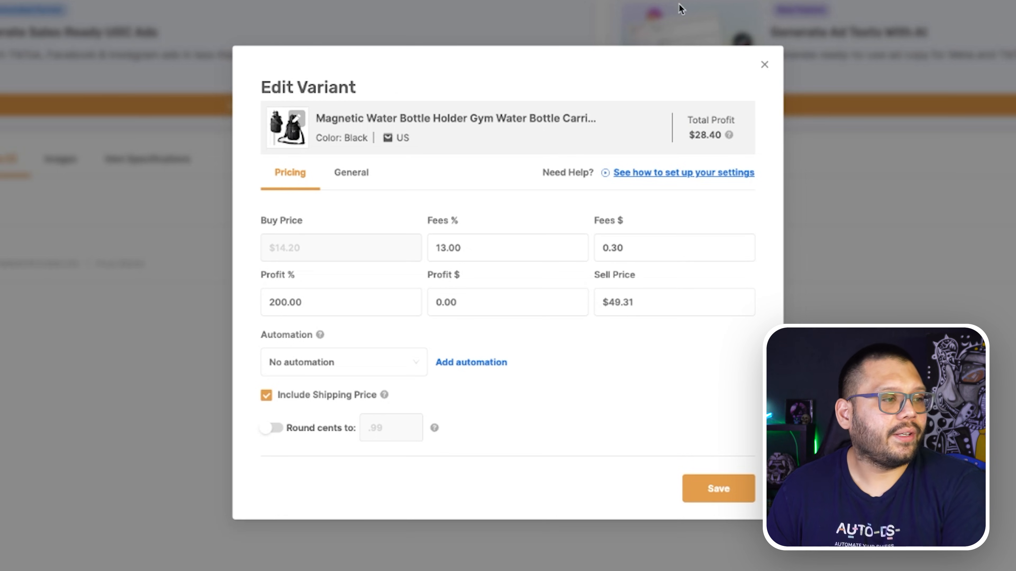
left_click(765, 65)
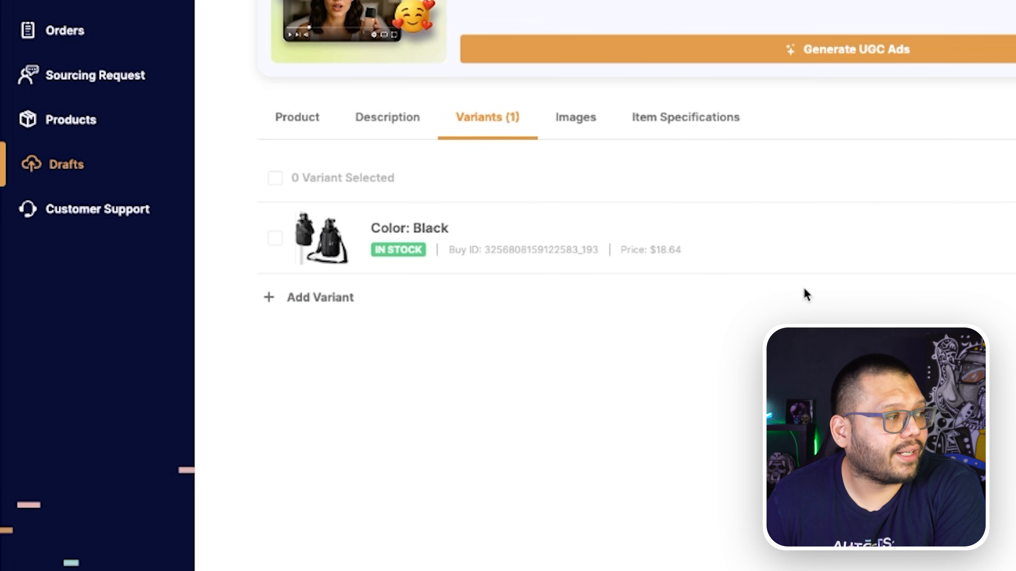
View the form for adding another variant to the draft and close it without adding one.
left_click(324, 299)
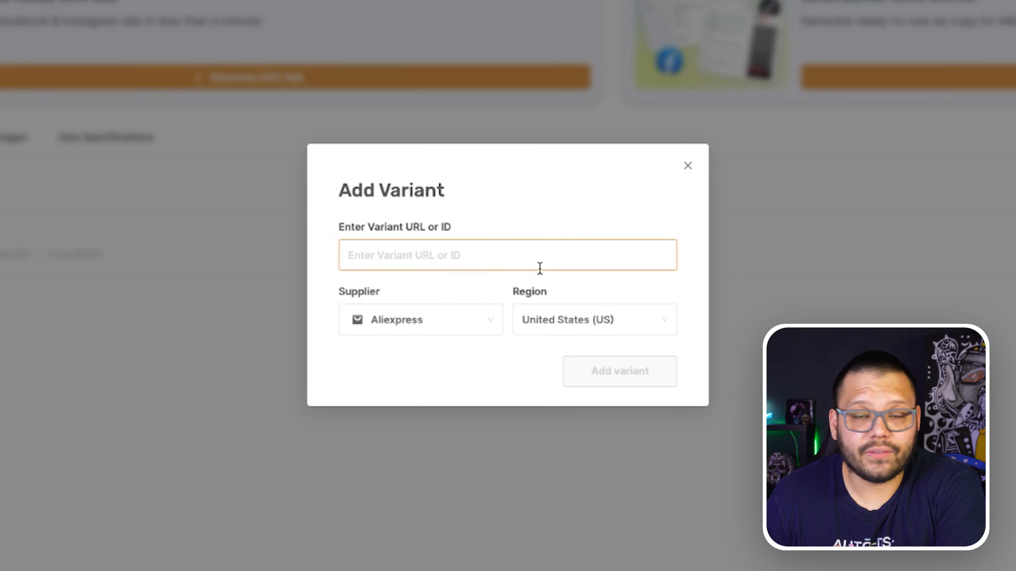
left_click(687, 166)
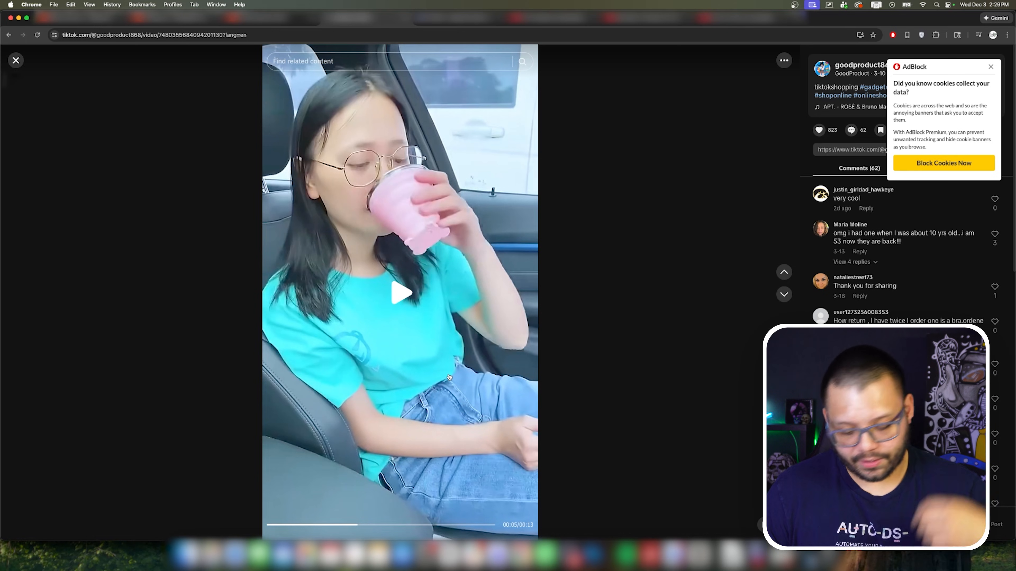
Capture a screenshot of the pink folding cup in the TikTok video and use it for an image search in AliExpress DS Center.
key("super+shift+4")
left_click_drag(324, 131, 515, 315)
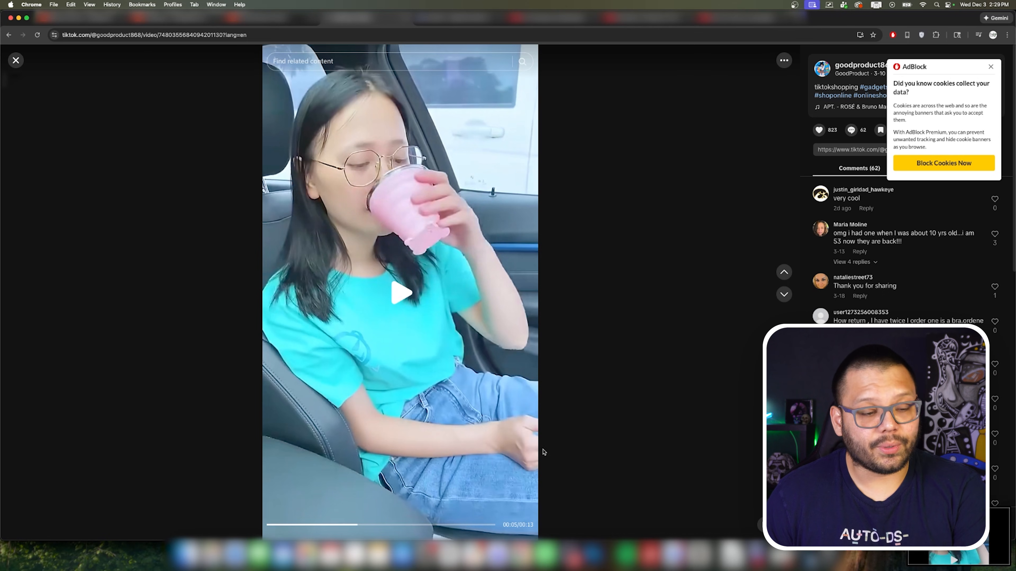
left_click(260, 21)
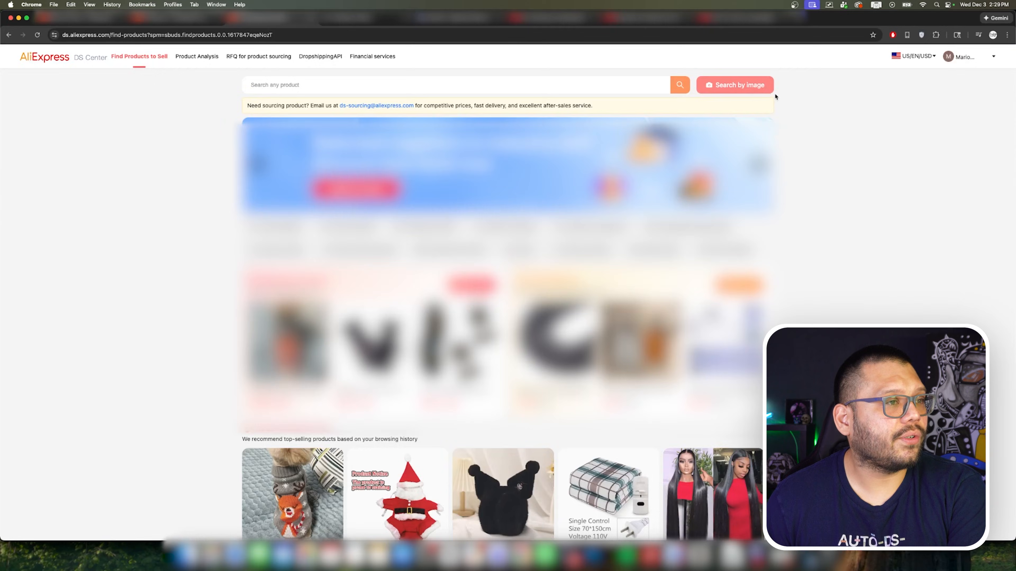
left_click(595, 165)
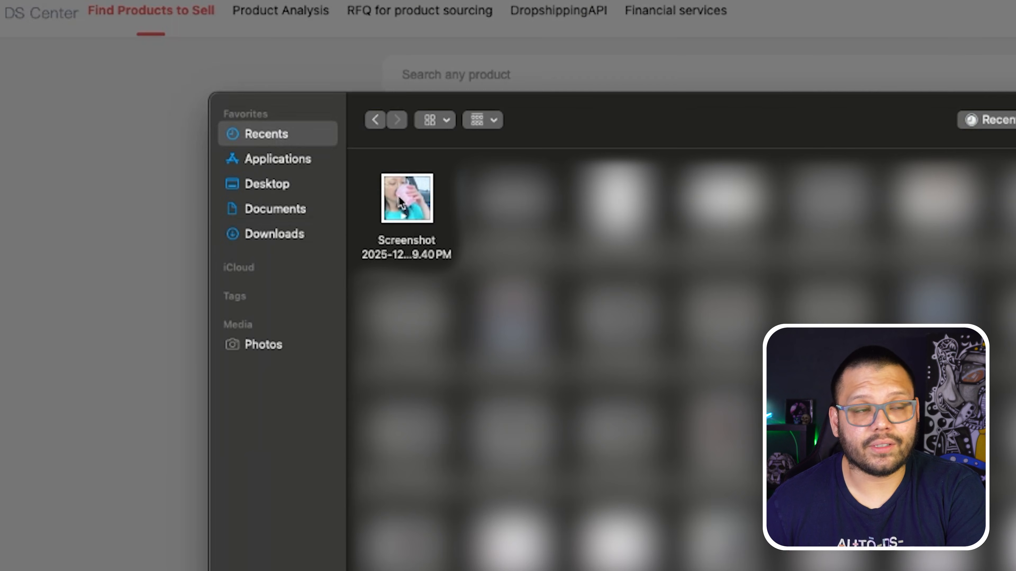
double_click(243, 140)
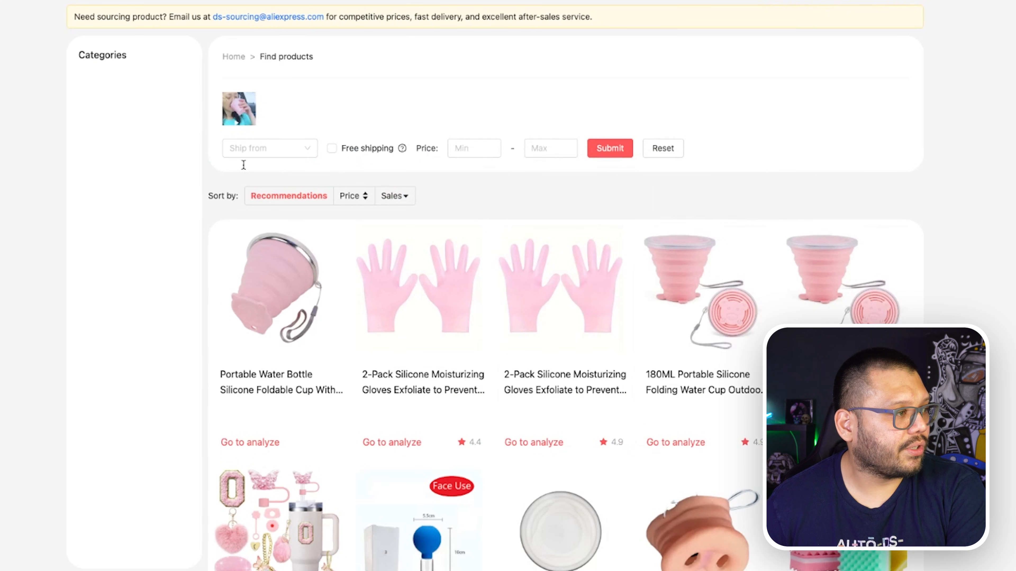
Open the first foldable cup listing from the image search results and view its purple, gray, orange and white color variants.
mouse_move(292, 303)
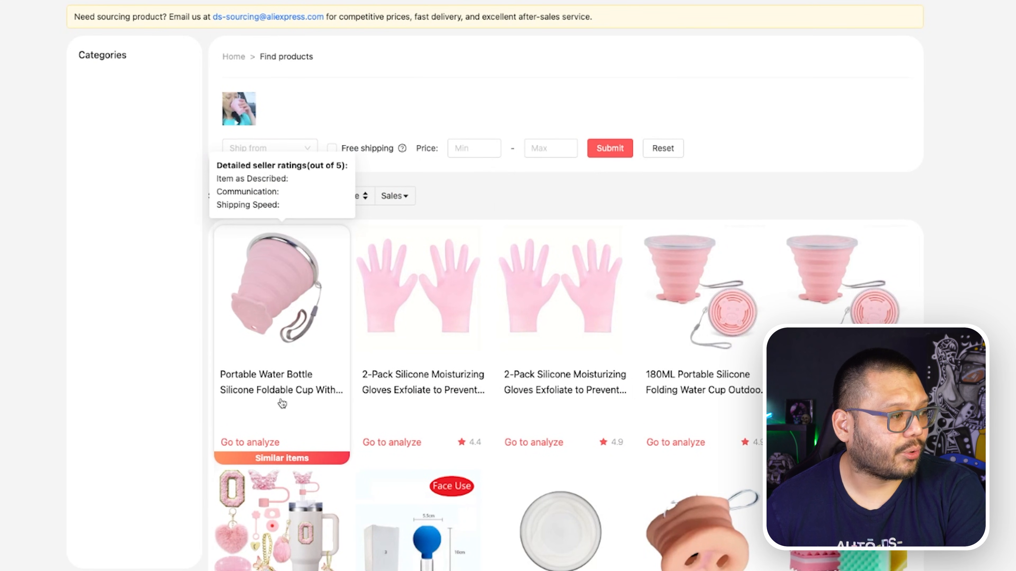
left_click(271, 294)
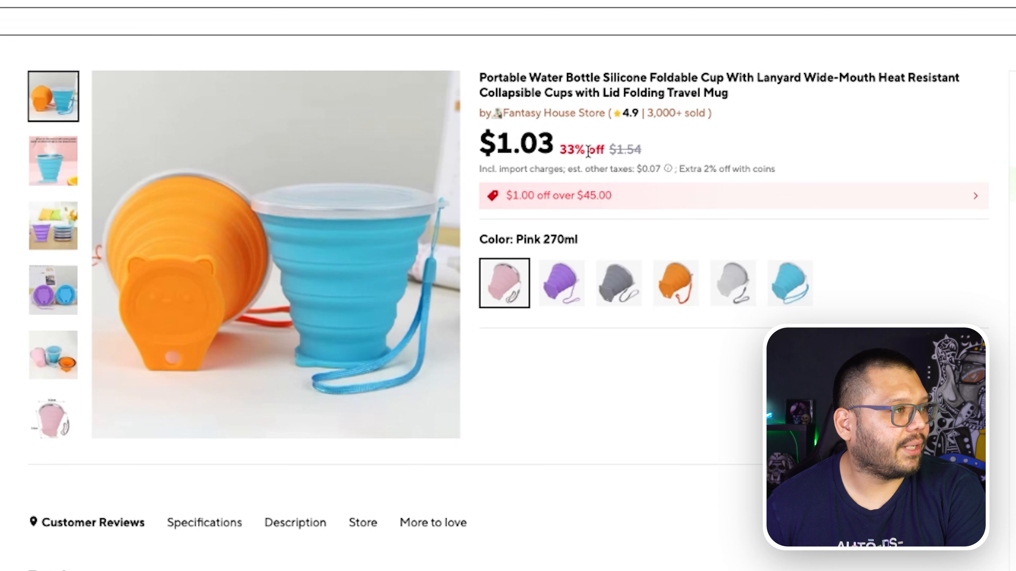
left_click(561, 283)
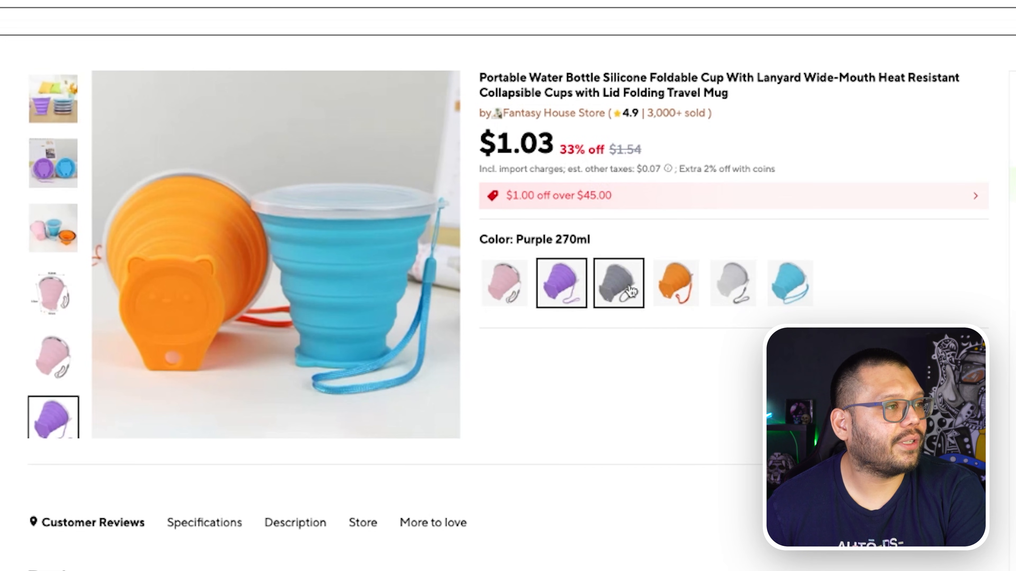
left_click(619, 283)
left_click(675, 283)
left_click(732, 282)
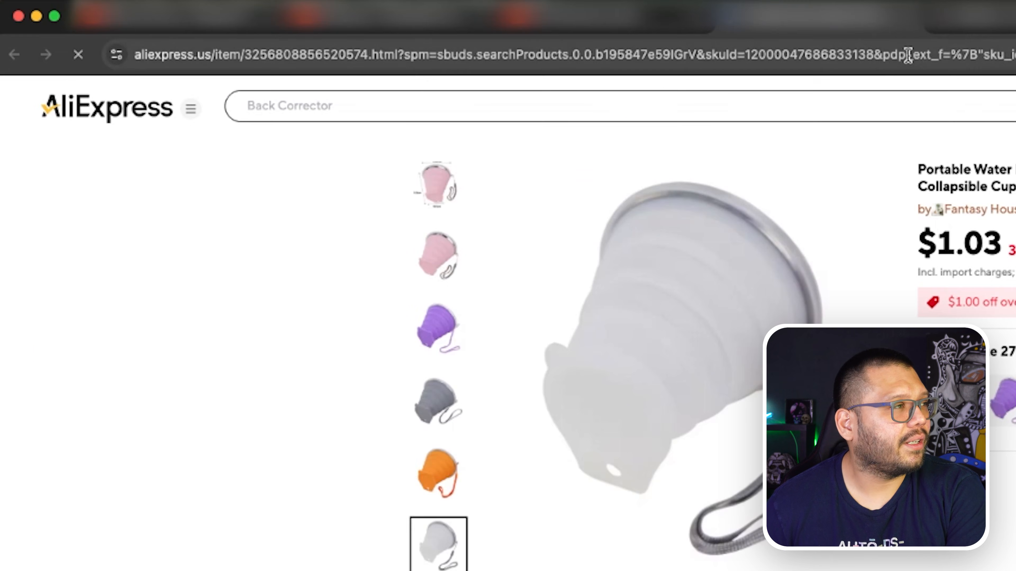
Select the full web address of the foldable cup's AliExpress product page and leave the address field.
left_click(907, 50)
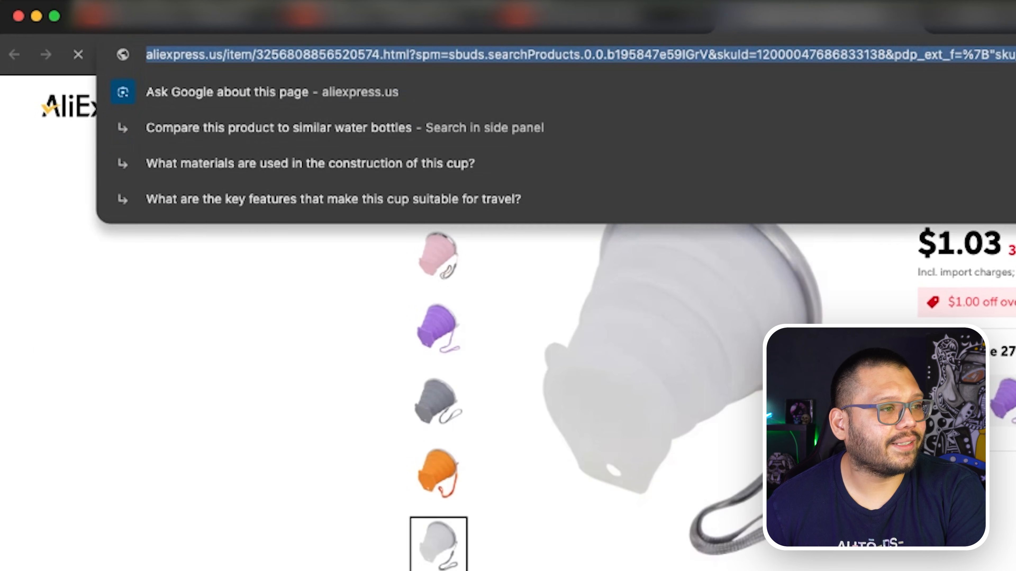
key("Escape")
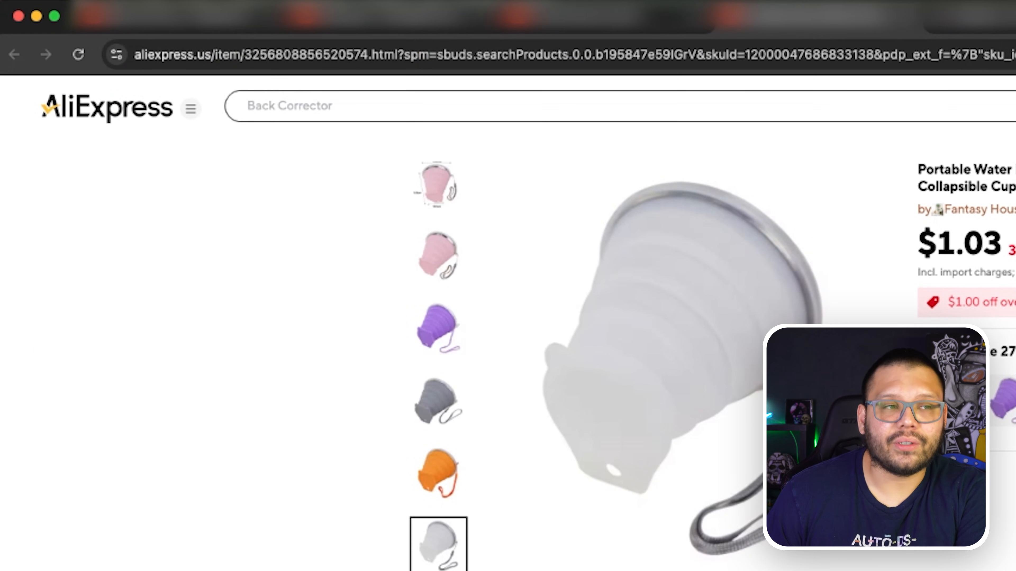